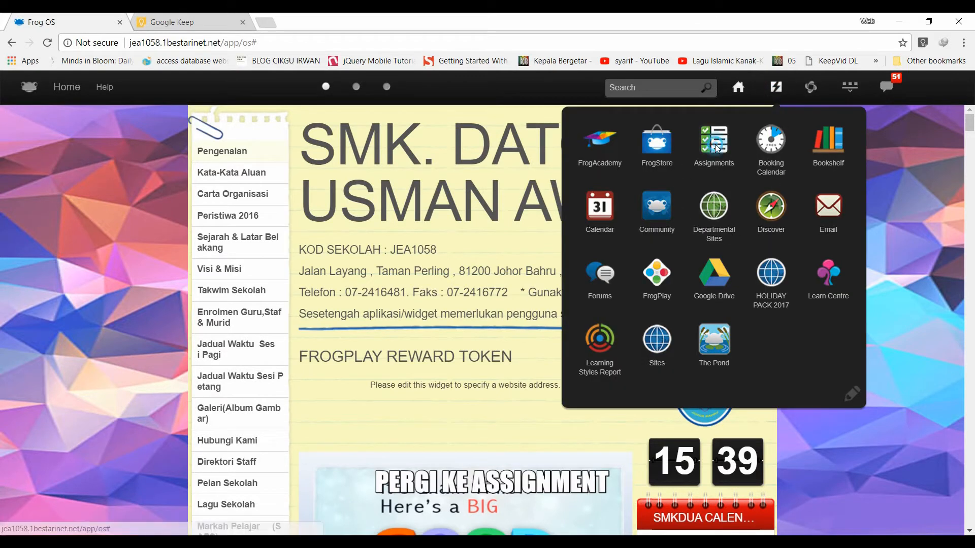
Step: Create a new assignment in the Assignments app and name it TUGASAN SAINS CUTI SEKOLAH
click(715, 142)
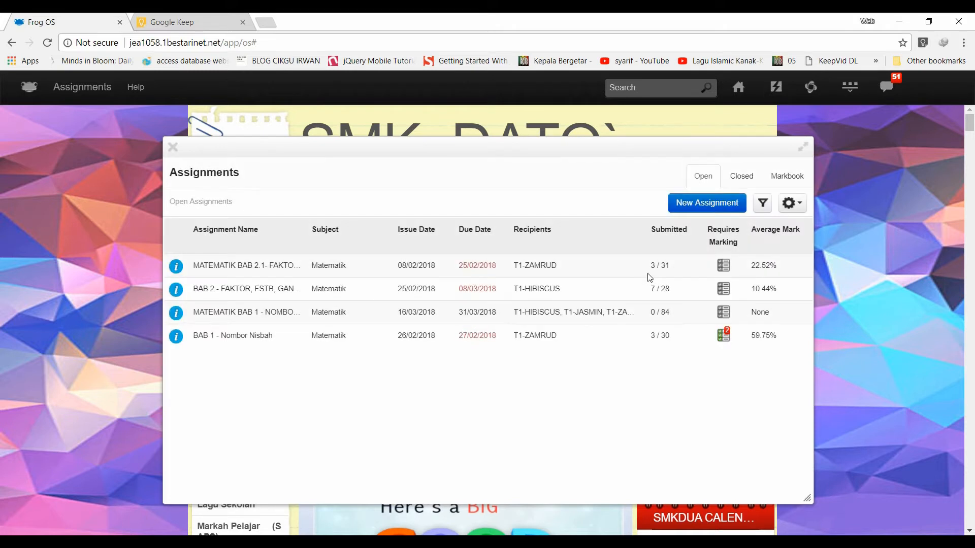
click(697, 204)
click(486, 198)
text(TUGASAN)
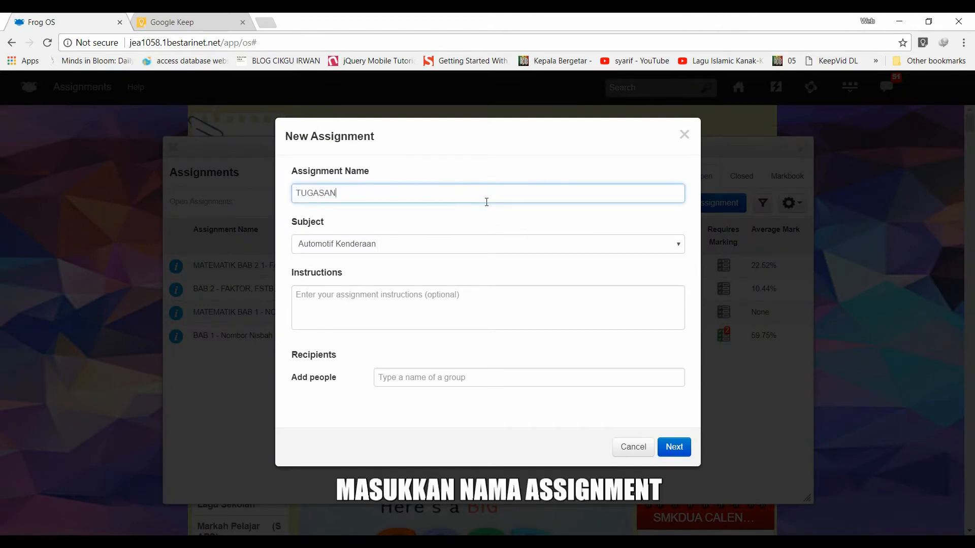
key(BackSpace)
key(BackSpace)
key(BackSpace)
key(BackSpace)
key(BackSpace)
key(BackSpace)
key(BackSpace)
key(BackSpace)
text(T)
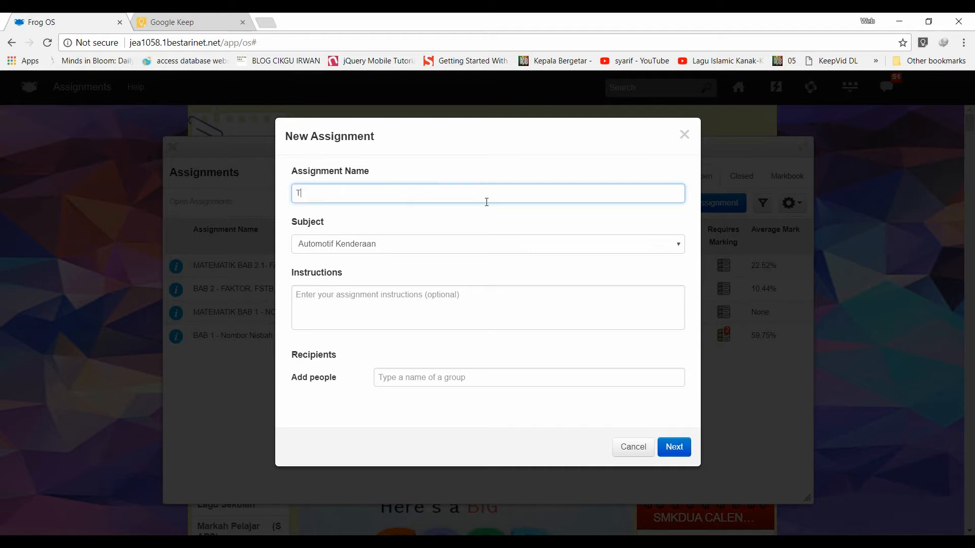
text(UGASAN)
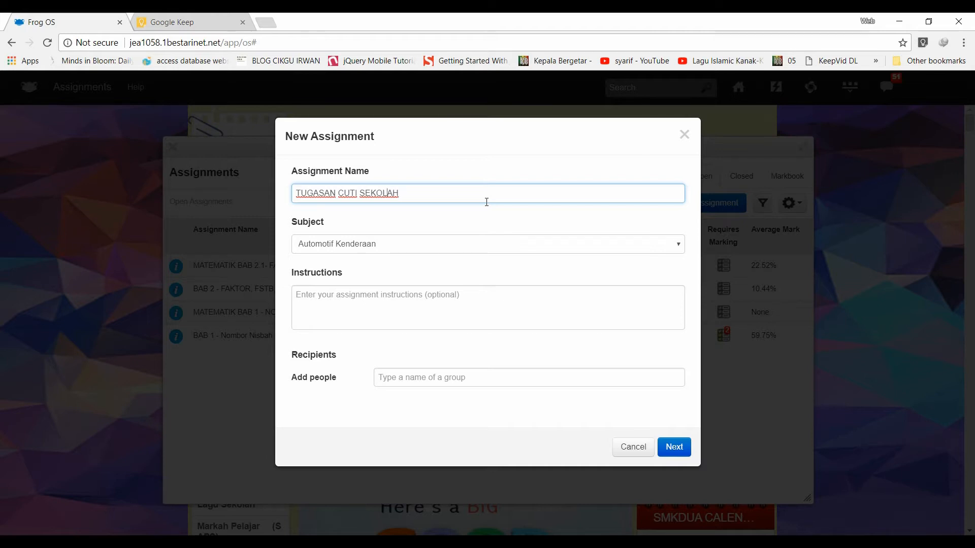
text(SAINS)
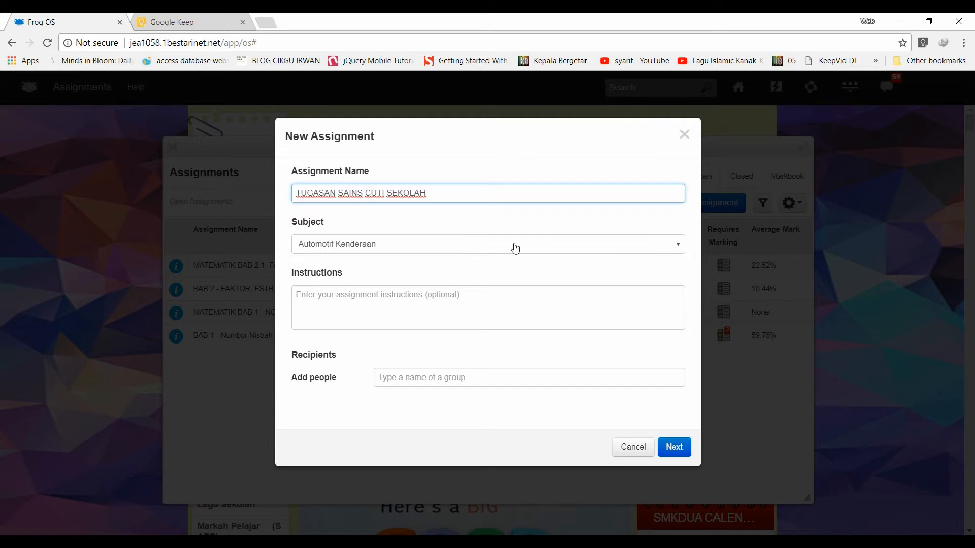
Step: Set the assignment's subject to Matematik
click(627, 245)
scroll(510, 284, down, 10)
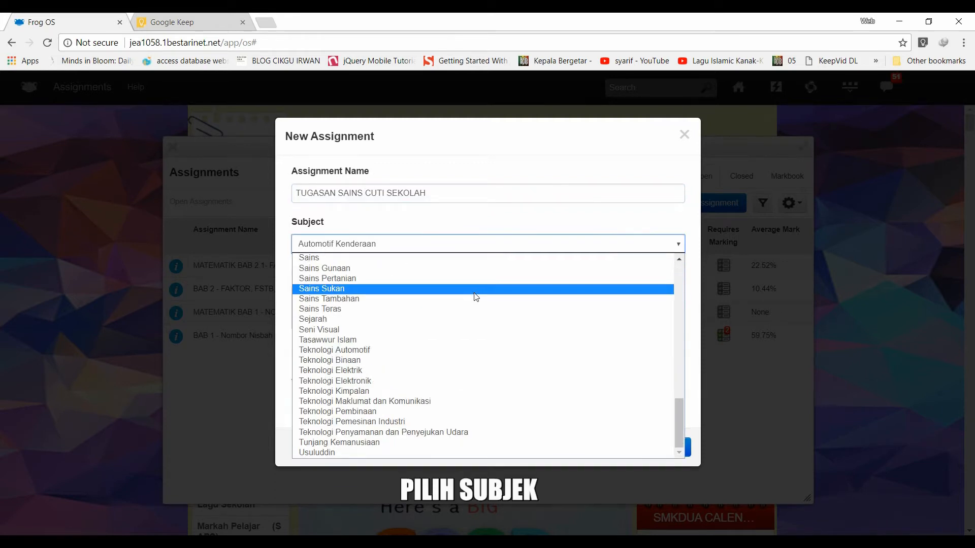
scroll(472, 297, up, 7)
click(379, 372)
Step: Enter the instructions "JAWAB SOALAN QUIZ YANG DIBERIKAN. PELAJAR YANG MENDAPAT MARKAH 70% DAN KE ATAS LAYAN MENDAPAT FROG QUIZ TOKEN."
click(456, 308)
text(J)
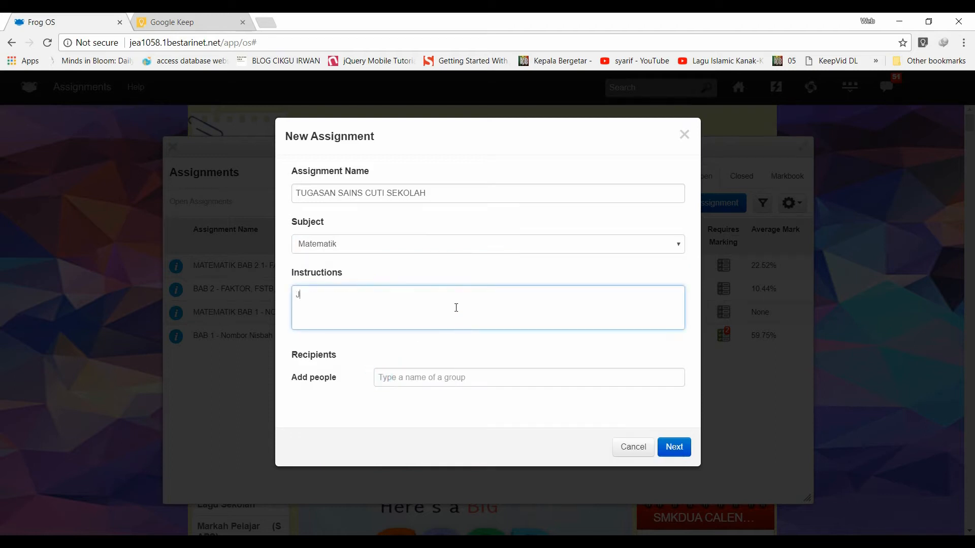
text(WAWA SOALAN QU)
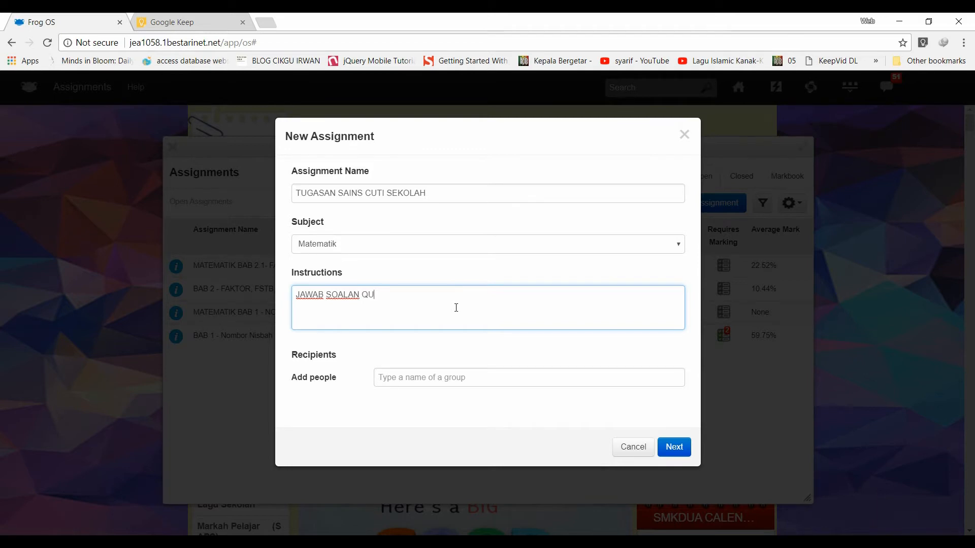
text(IZ YANG DIBERIKAN )
text( PELAJAR YANG MENDAPAT )
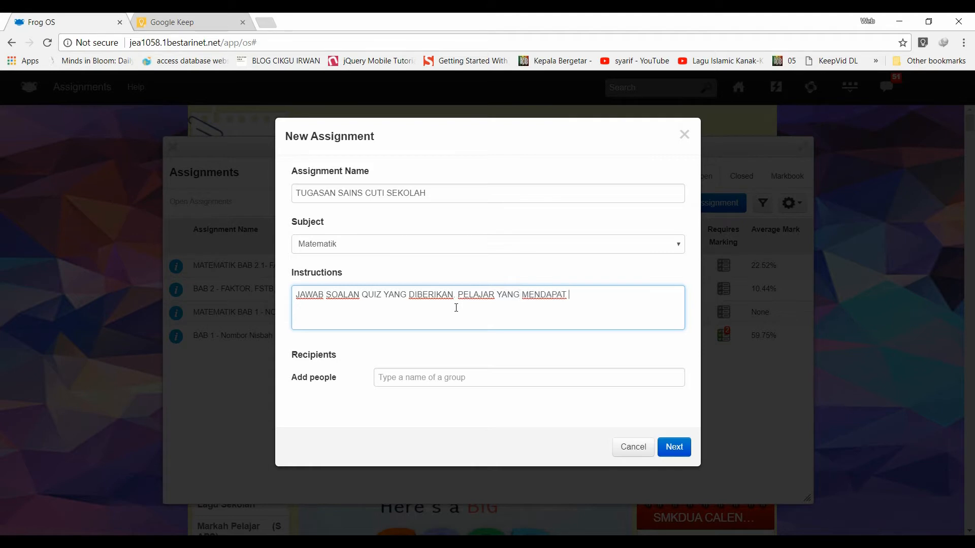
text(MARKAH 70% DAN KE ATAS LAYAN MENDAPAT FROG)
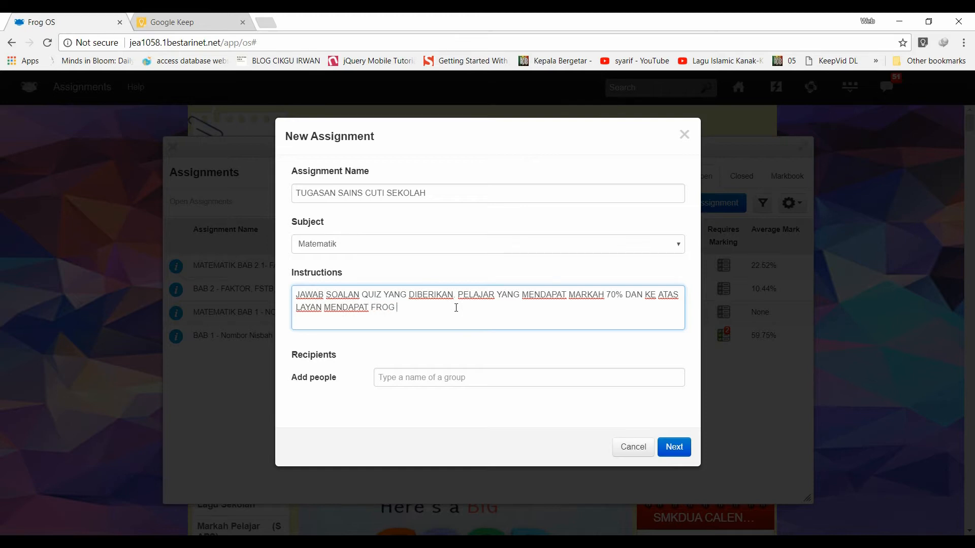
key(Tab)
text(Q)
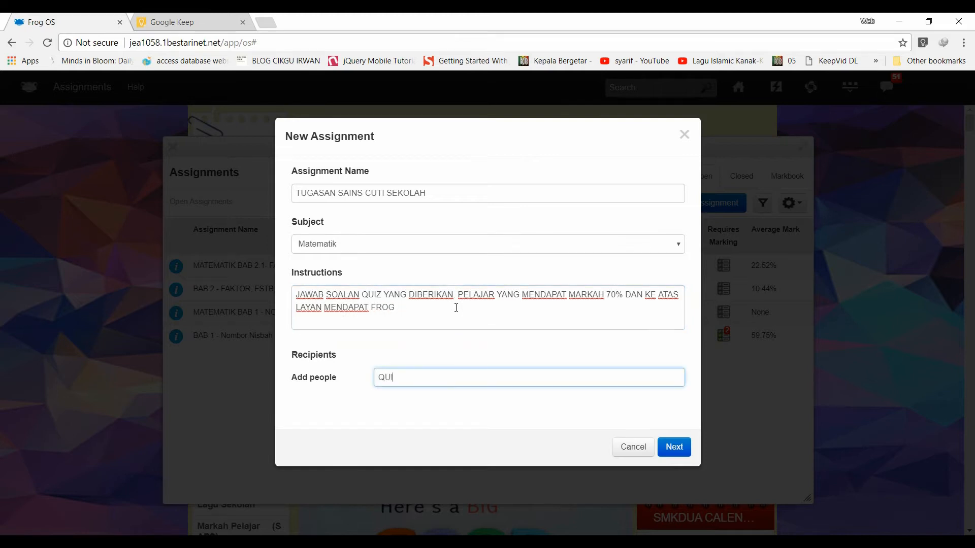
click(440, 323)
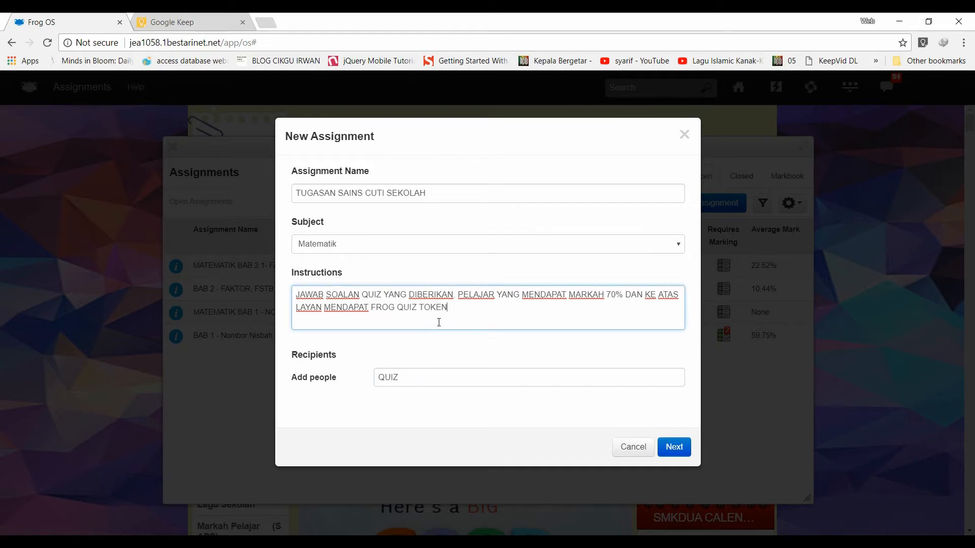
text(QUIZ TOKEN UNTUK D)
Step: Clear the stray text from the recipients field and add the groups T1-HIBISCUS and T1-ZAMRUD
double_click(415, 378)
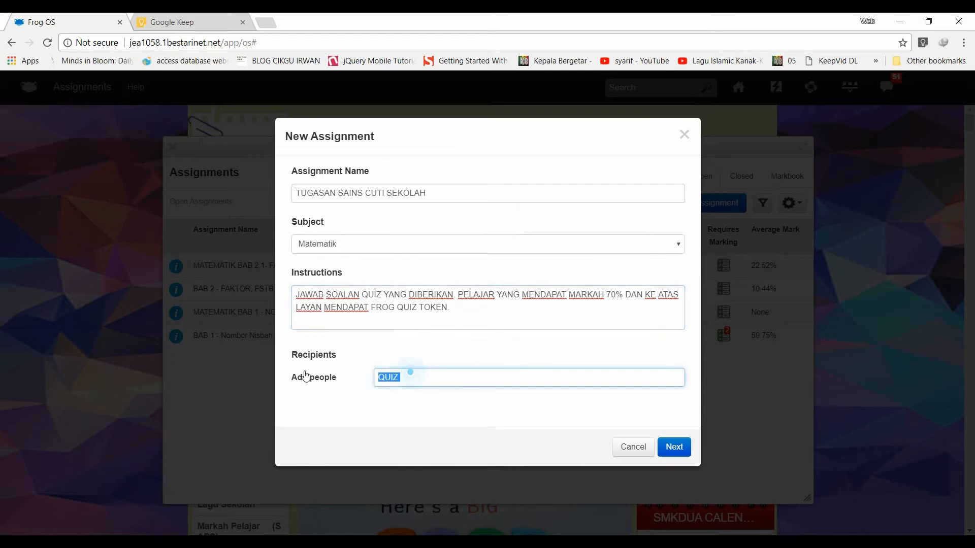
key(BackSpace)
text(T1)
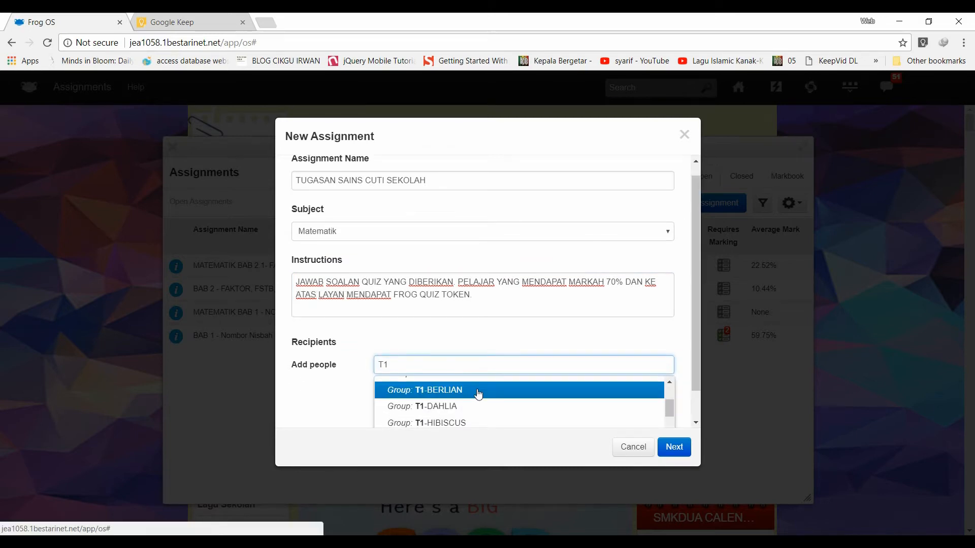
click(478, 422)
click(443, 377)
text(T)
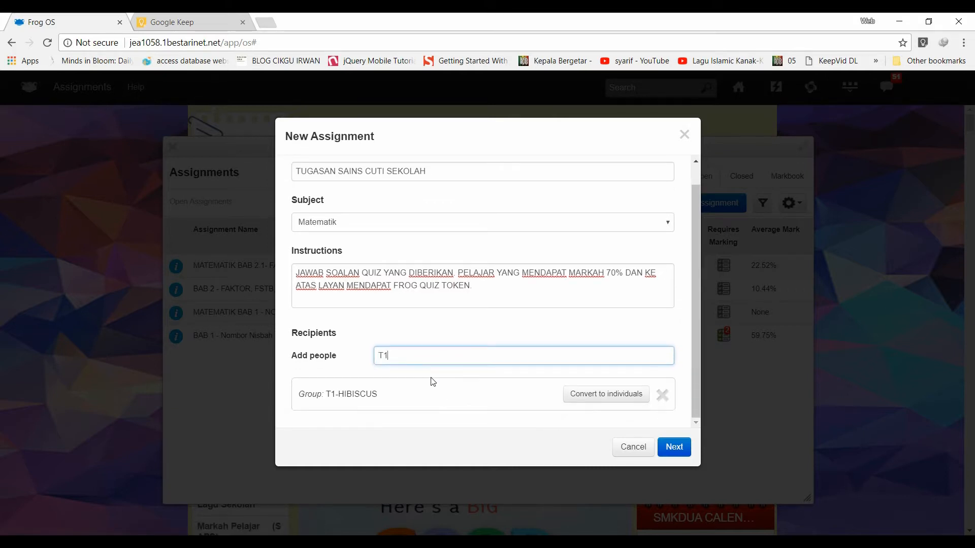
scroll(439, 399, down, 5)
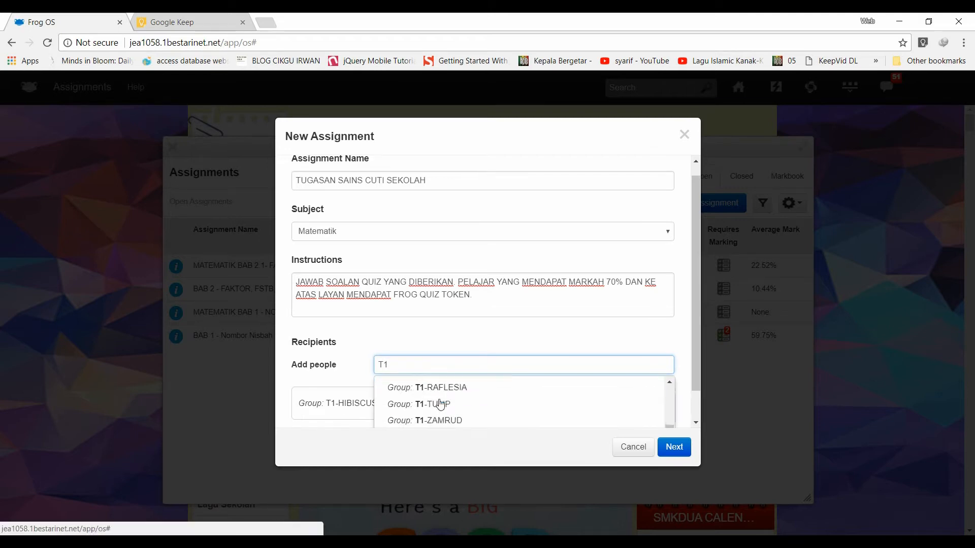
click(448, 412)
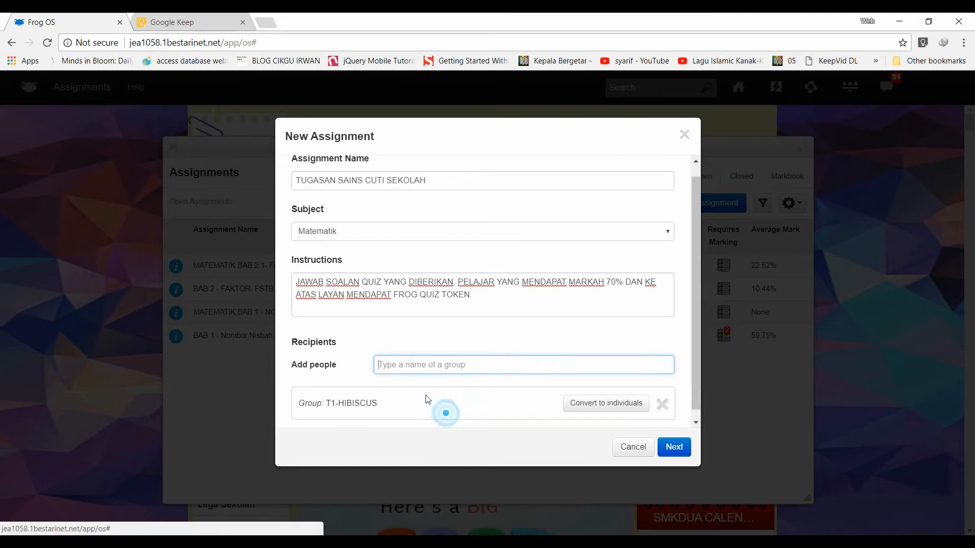
Step: Add the group T1-JASMIN as a recipient, checking the class timetable in Google Keep, and proceed to the assignment's date settings
click(412, 366)
text(T)
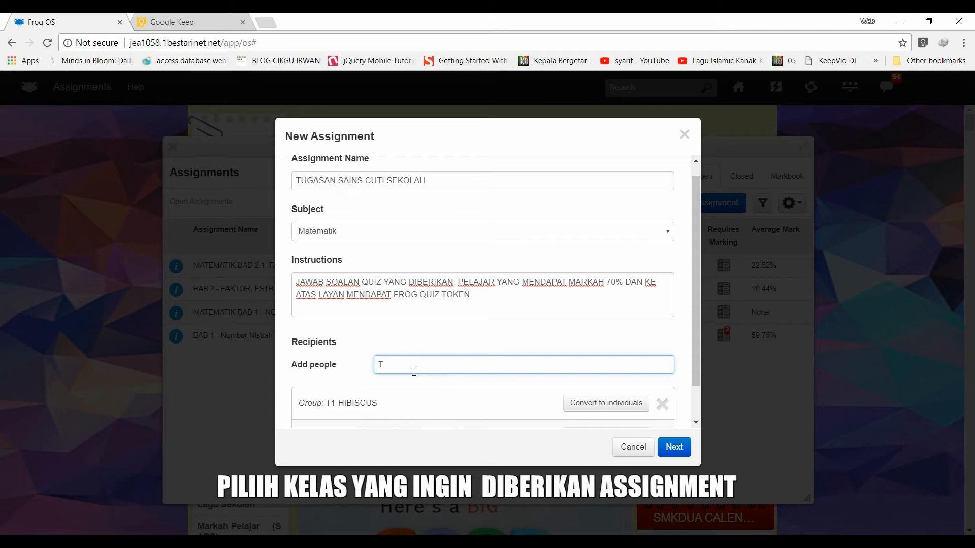
scroll(436, 380, down, 1)
scroll(435, 381, up, 1)
click(429, 363)
scroll(451, 385, down, 1)
scroll(456, 392, down, 5)
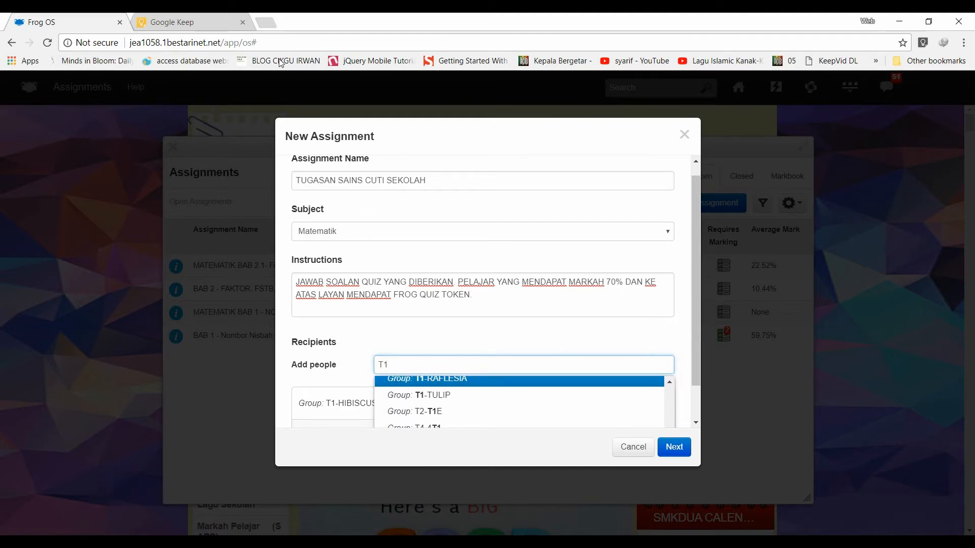
click(200, 26)
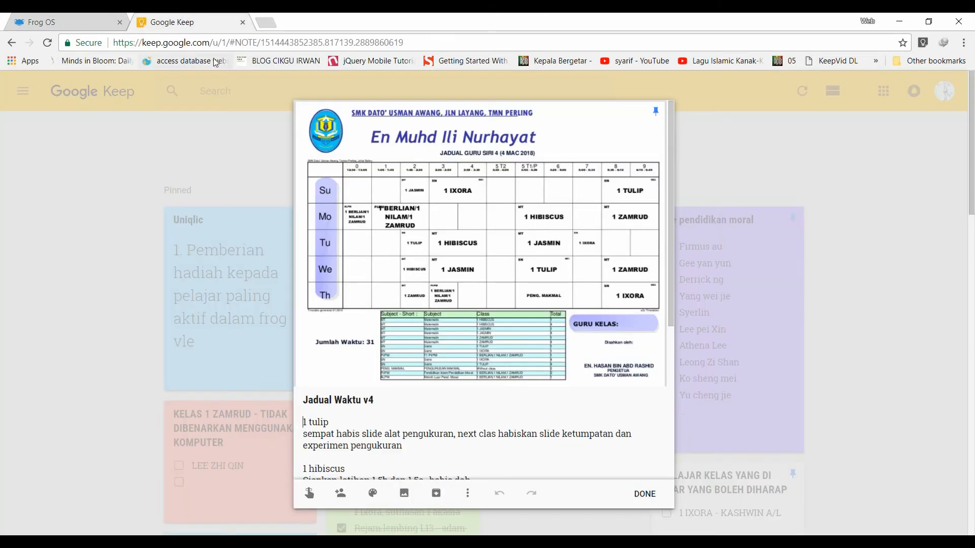
click(83, 23)
scroll(409, 373, down, 1)
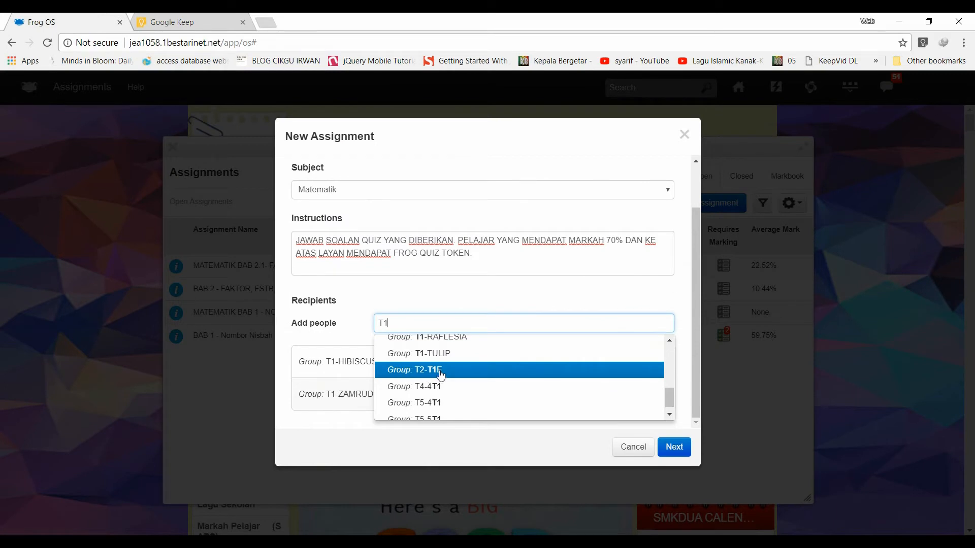
scroll(456, 376, up, 4)
scroll(458, 371, down, 1)
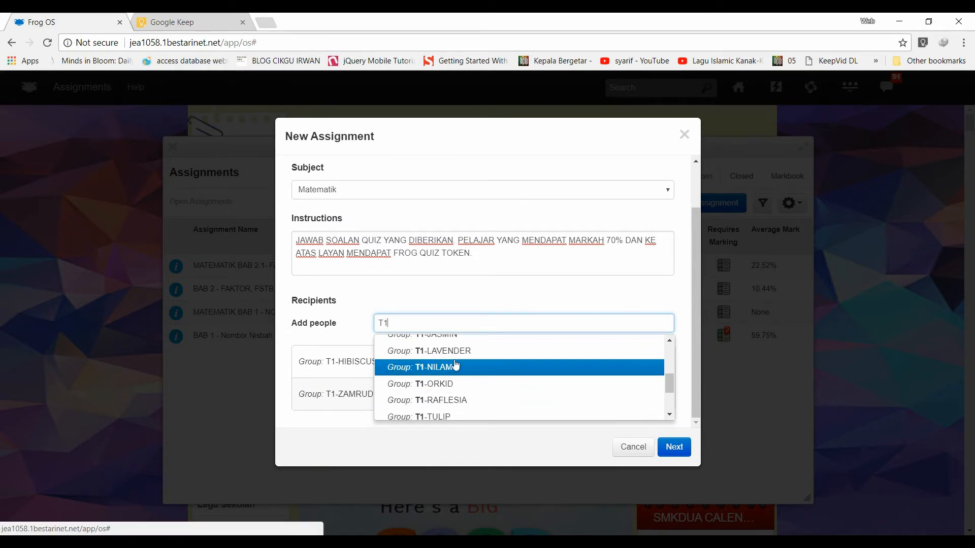
scroll(456, 368, up, 1)
click(454, 397)
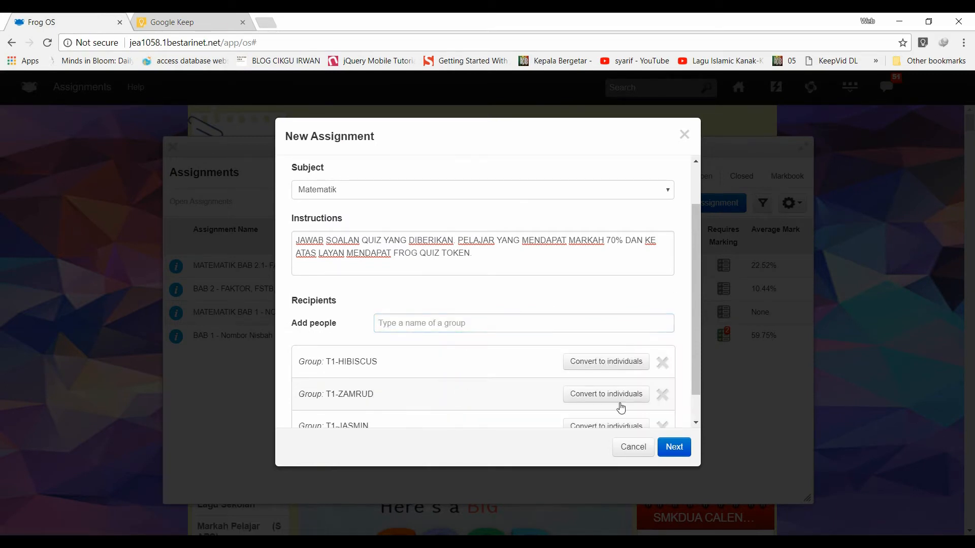
scroll(655, 400, down, 1)
scroll(544, 365, up, 1)
scroll(545, 364, down, 1)
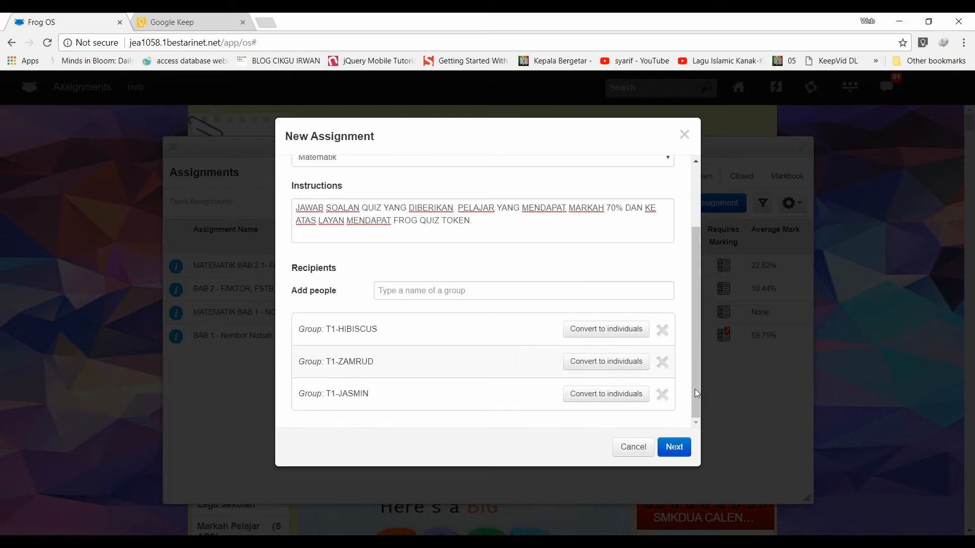
click(675, 445)
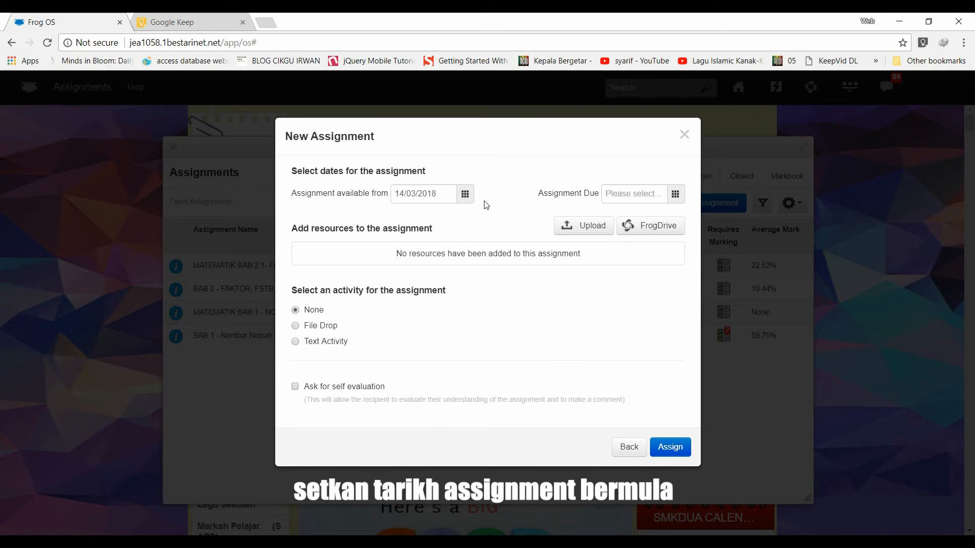
Step: Make the assignment available from 16/03/2018 and set its due date to 25/03/2018
click(918, 543)
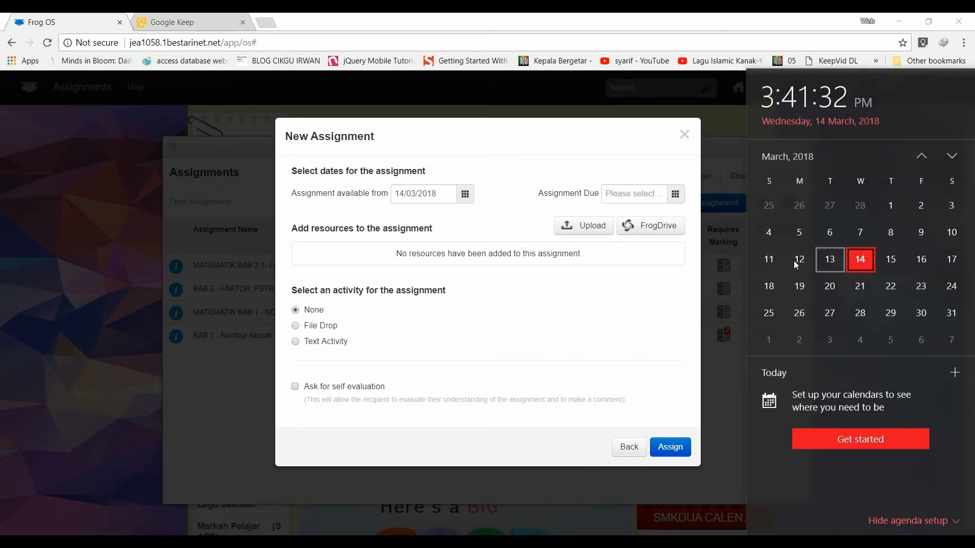
click(465, 194)
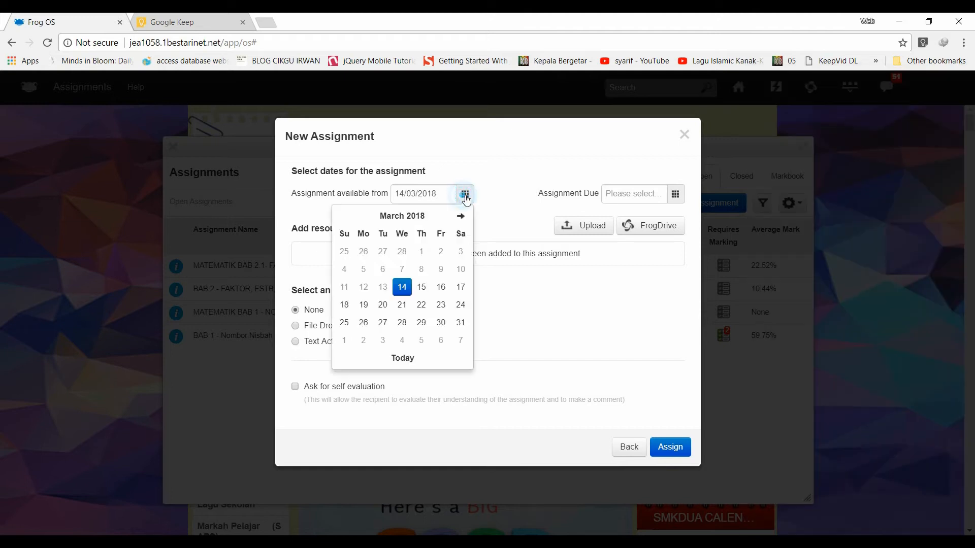
click(441, 287)
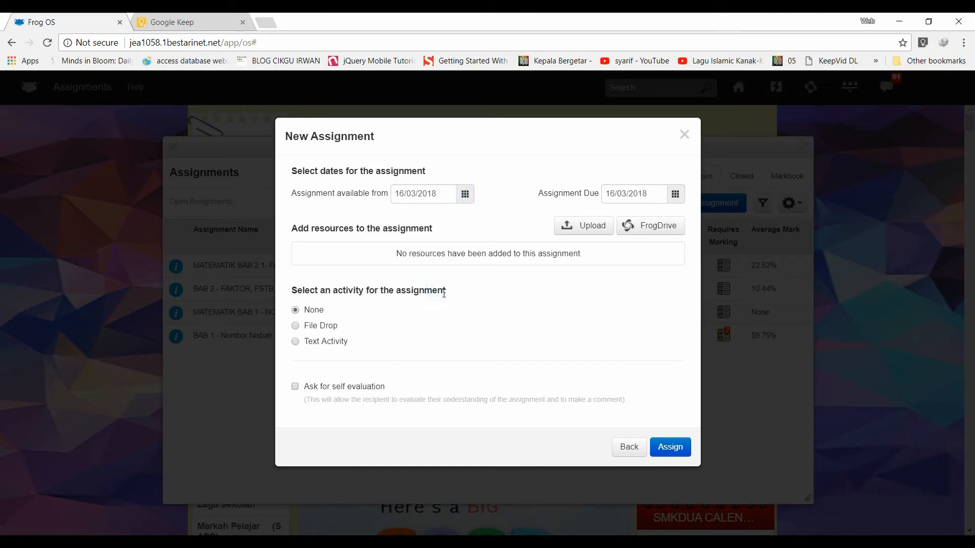
click(673, 194)
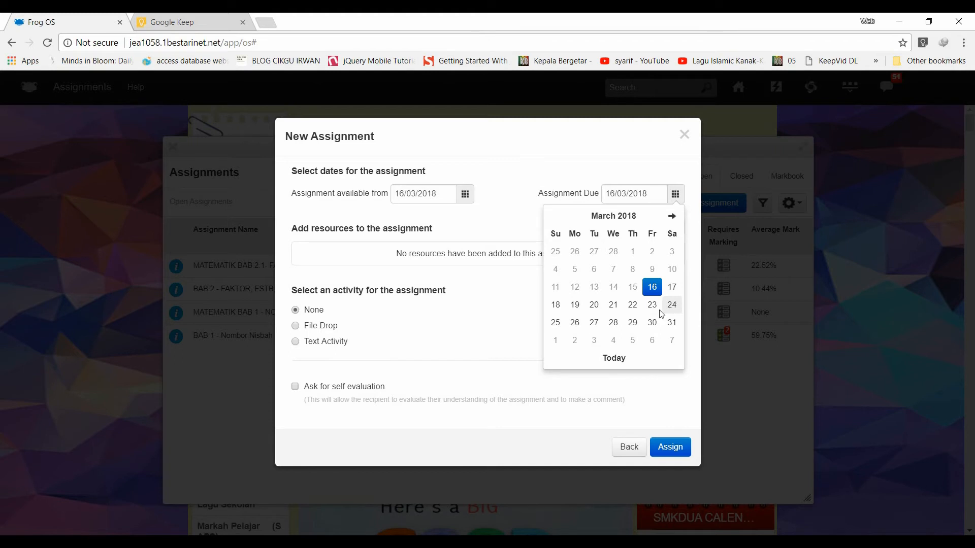
click(556, 321)
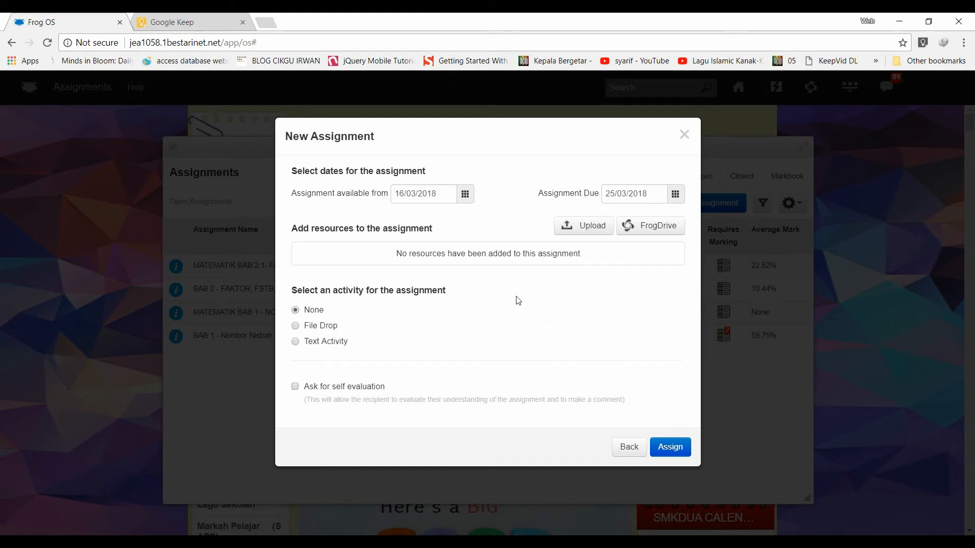
Step: Browse FrogDrive's School Quizzes for an assignment resource and filter the quizzes by form T1
click(633, 226)
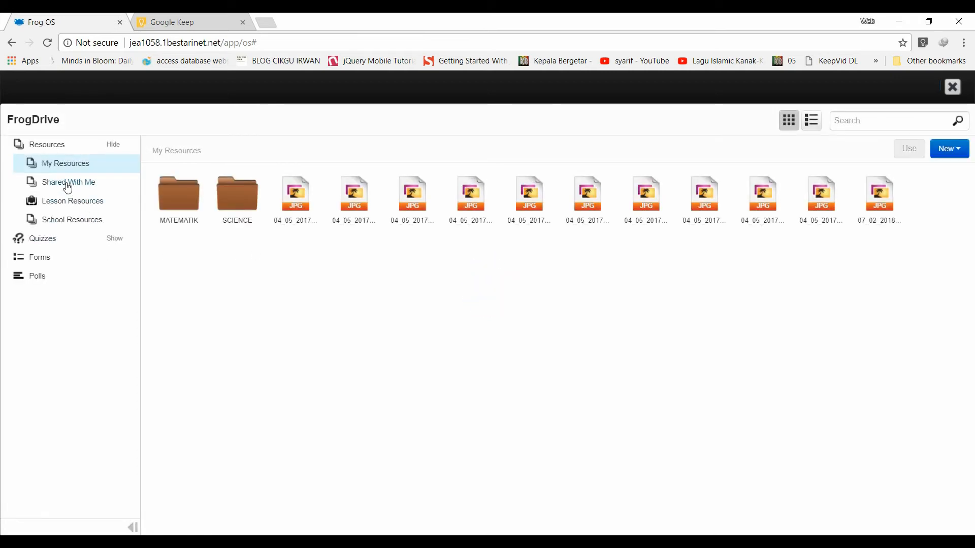
click(55, 238)
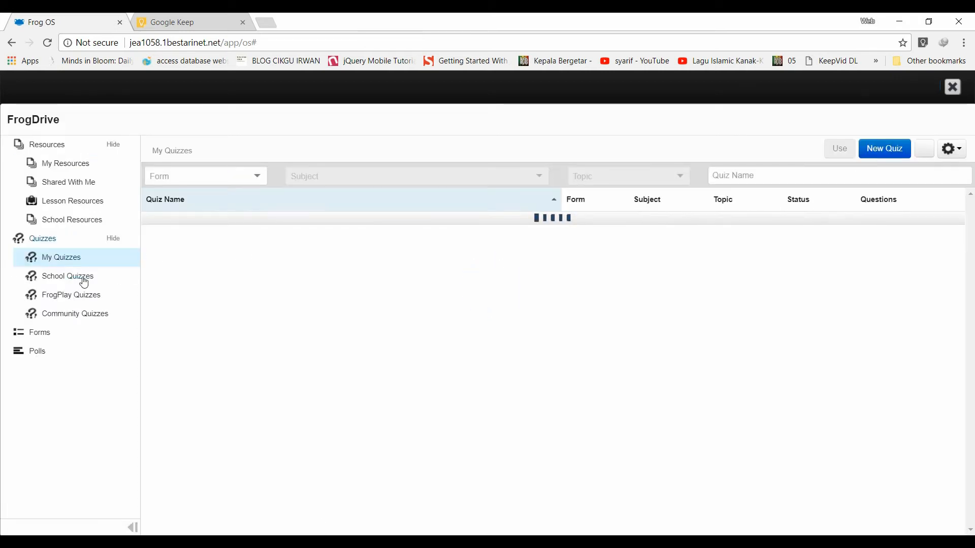
click(77, 277)
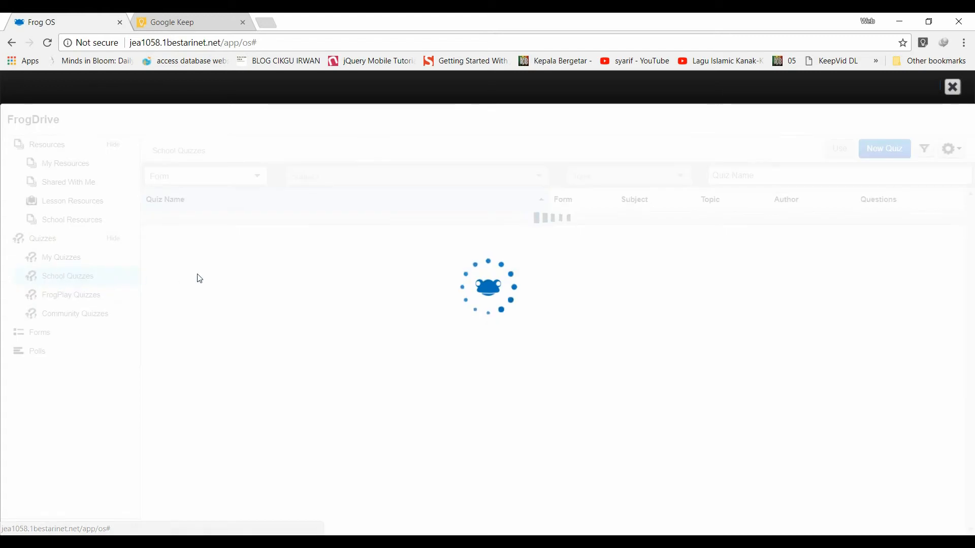
click(255, 181)
scroll(197, 257, down, 3)
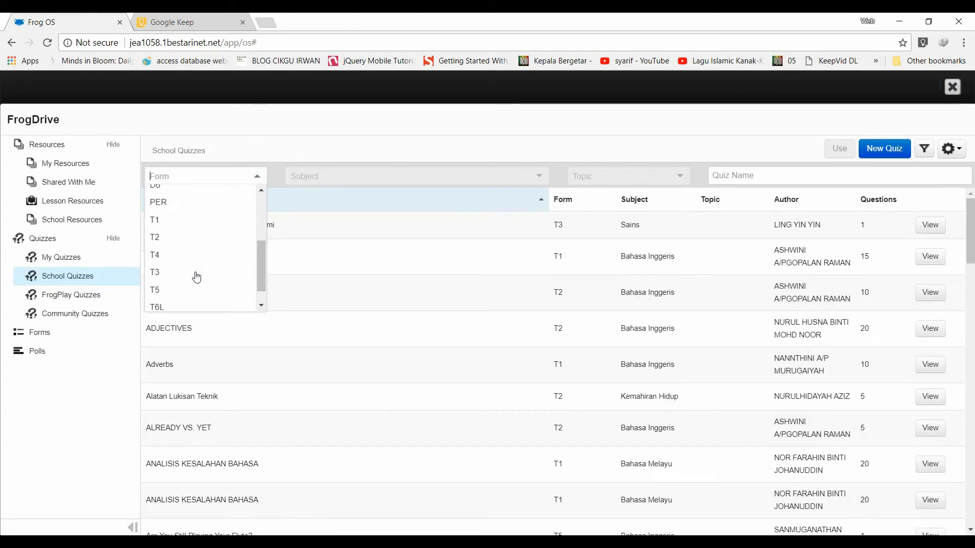
click(182, 208)
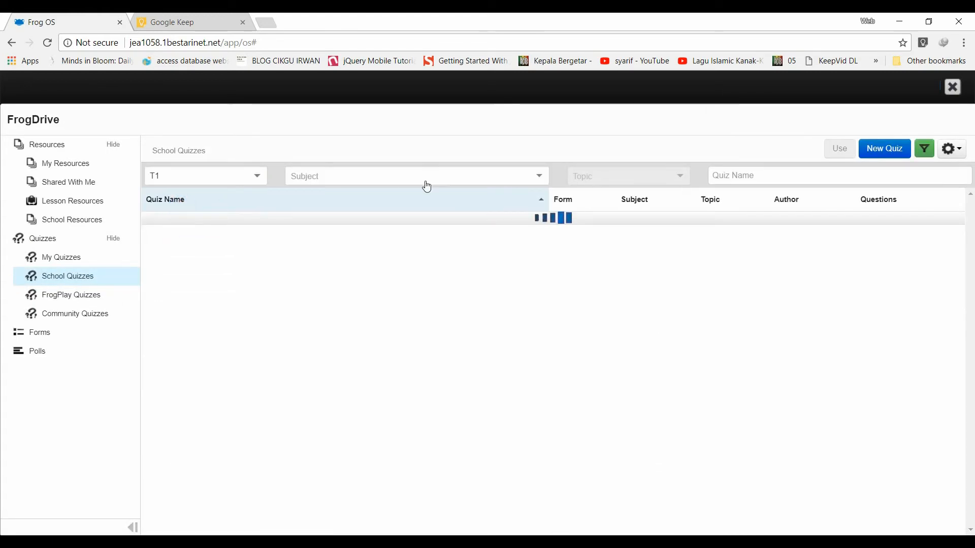
Step: Filter the form T1 school quizzes by the subject Matematik
click(541, 178)
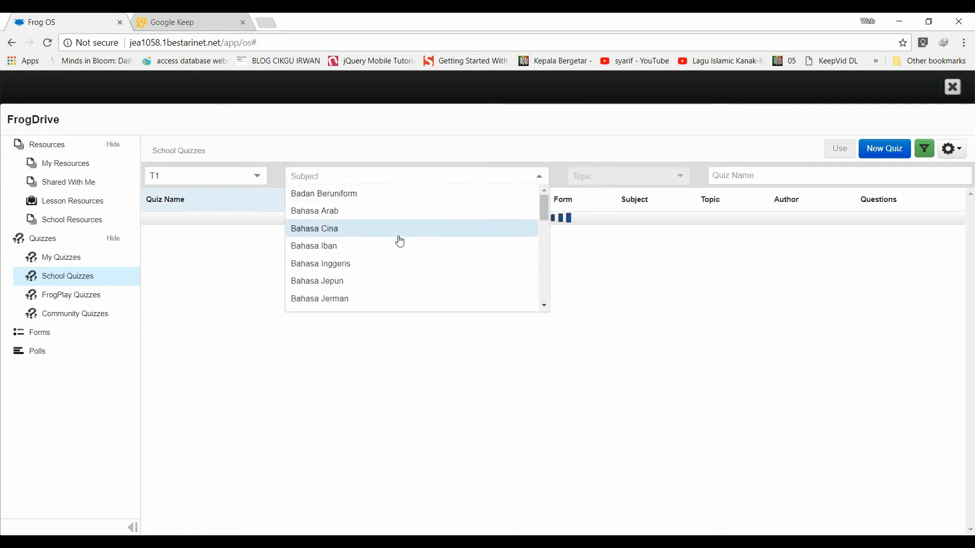
scroll(395, 264, down, 5)
scroll(393, 263, up, 3)
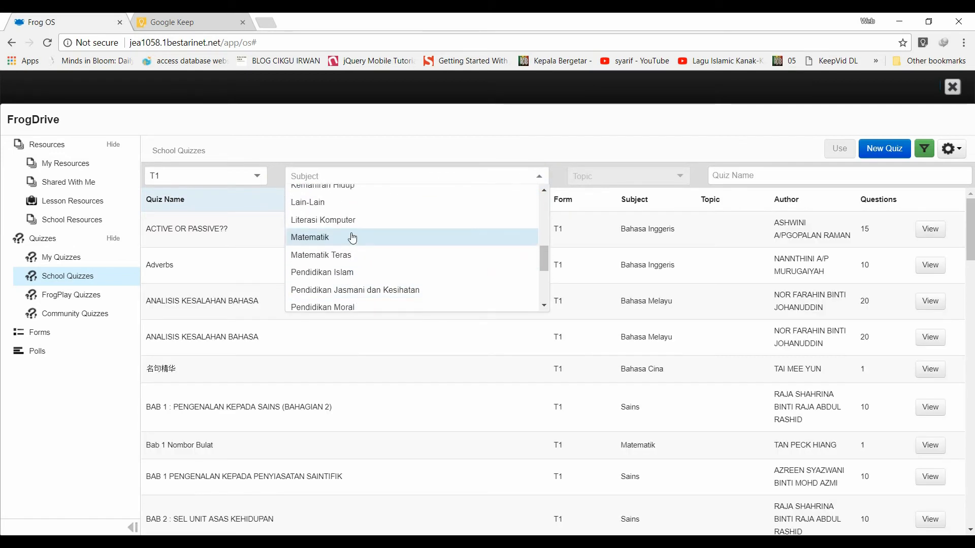
click(350, 234)
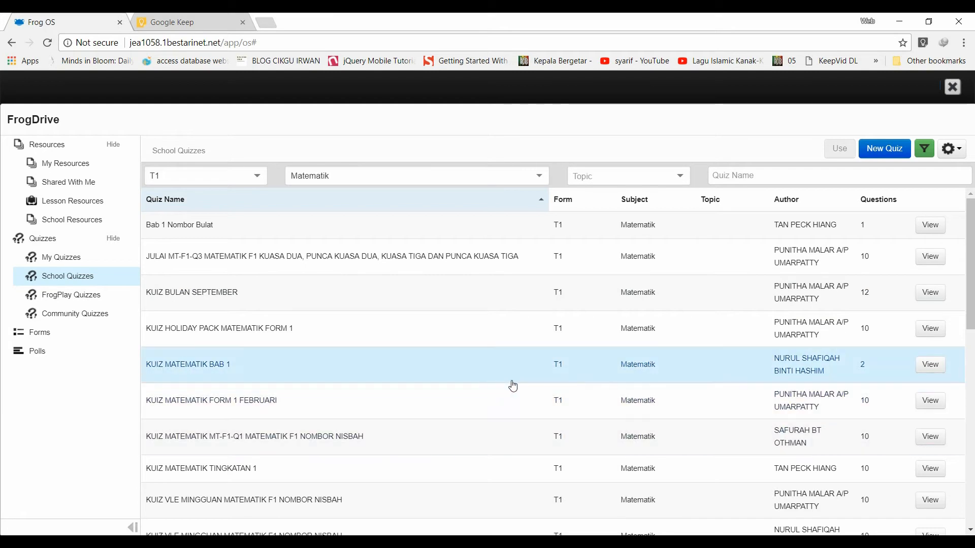
Step: Look through the Matematik quizzes and sort them by number of questions in descending order
scroll(861, 400, down, 5)
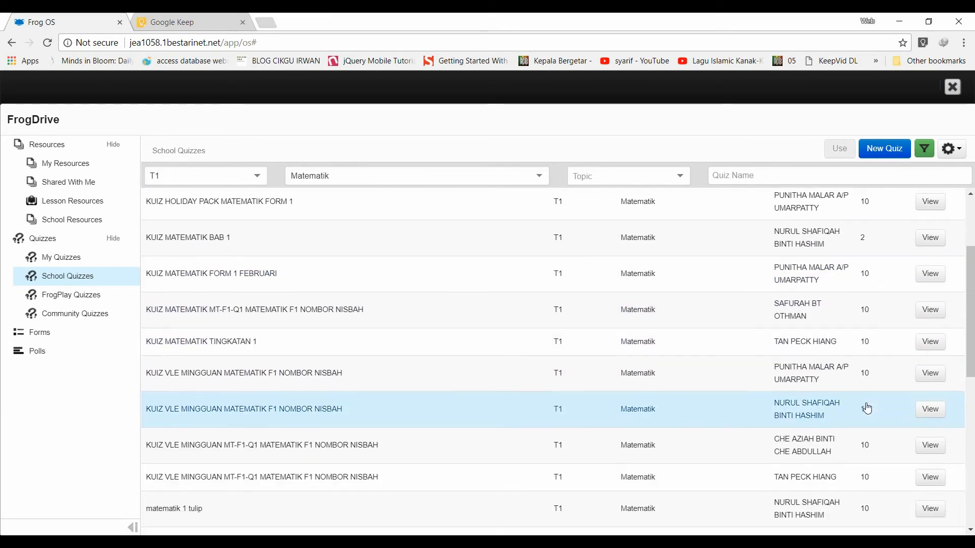
scroll(867, 408, down, 4)
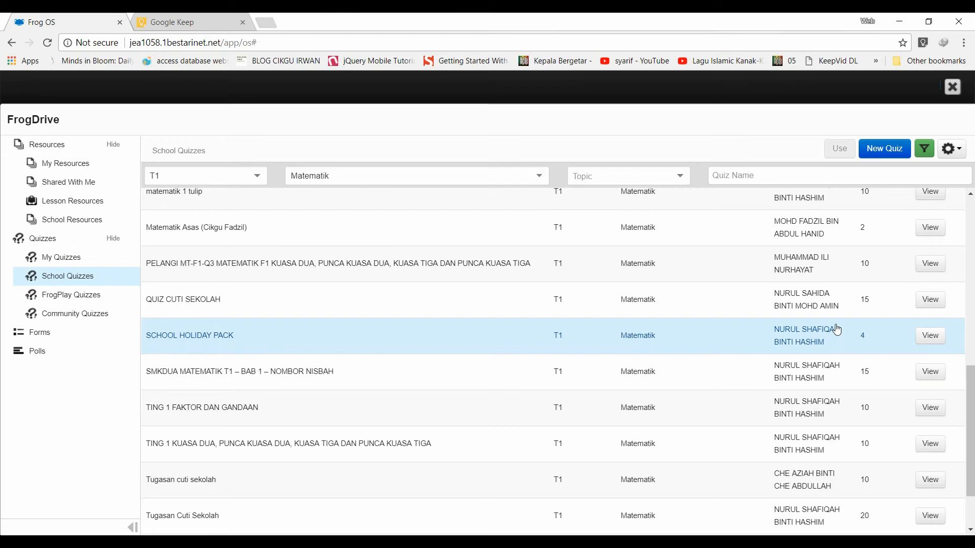
scroll(839, 315, up, 6)
scroll(840, 315, up, 3)
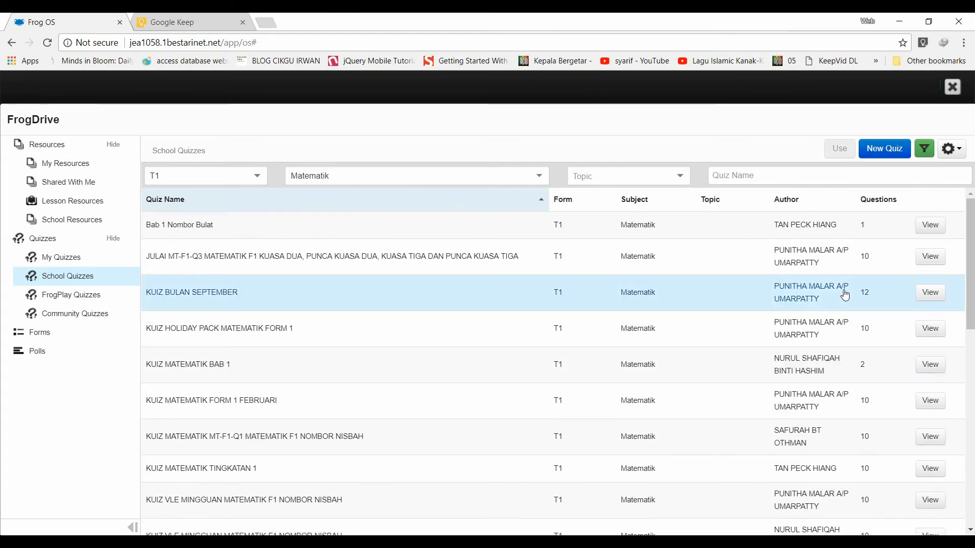
click(889, 202)
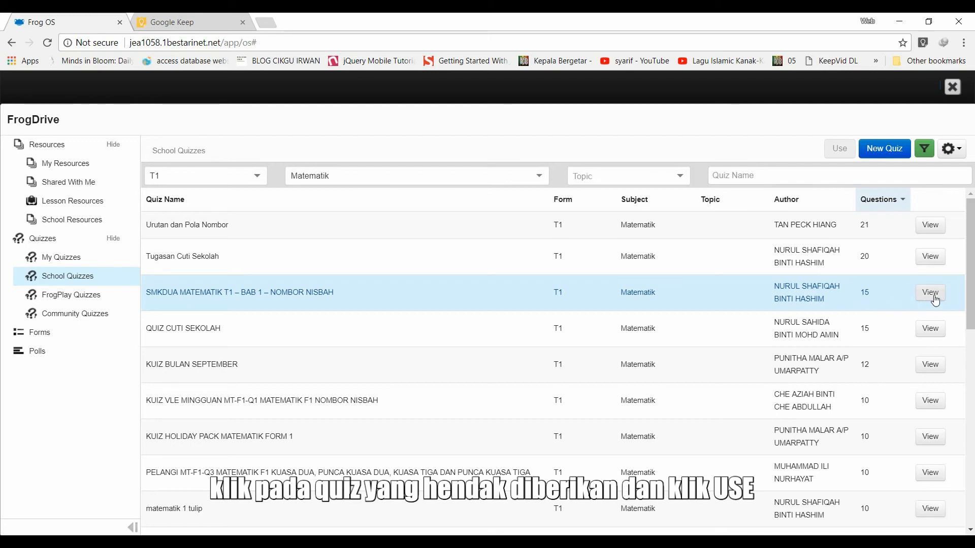
Step: Attach the quiz "SMKDUA MATEMATIK T1 – BAB 1 – NOMBOR NISBAH" to the assignment and enable asking for self evaluation
click(892, 290)
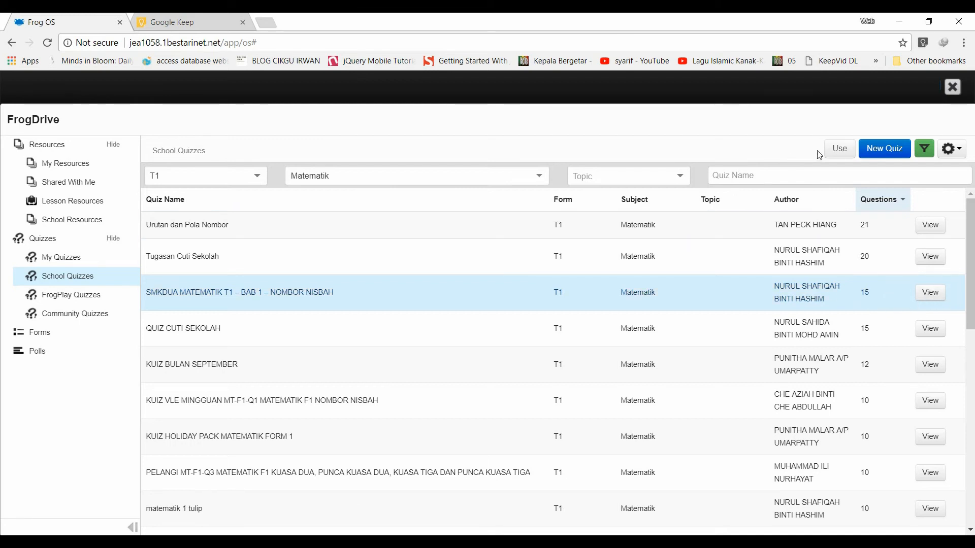
click(844, 151)
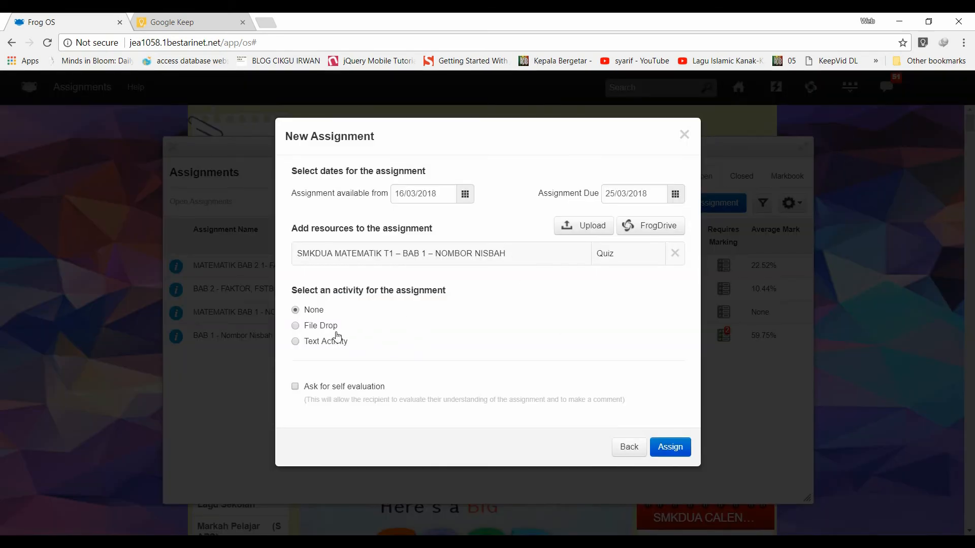
click(295, 386)
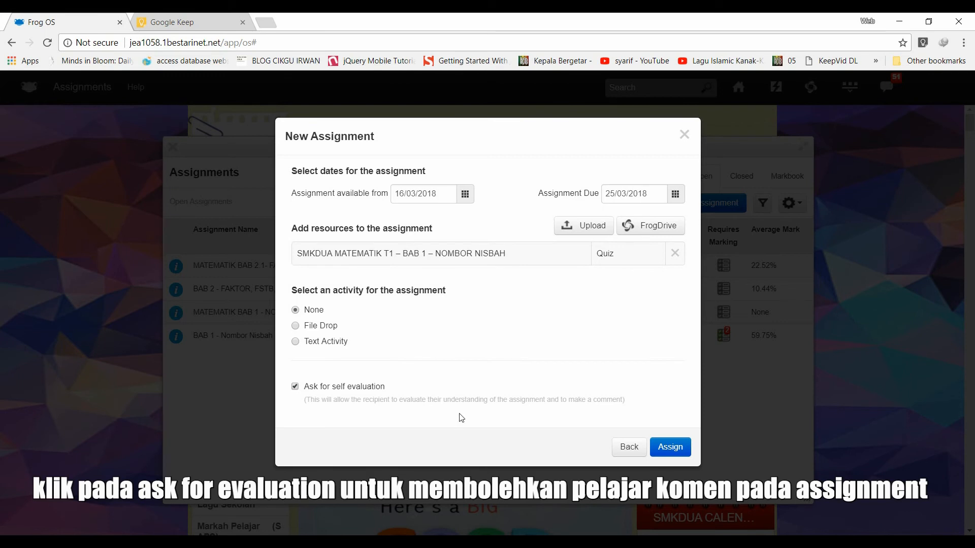
Step: Append "SILA KLIK BUTTON COMPLETE ASSIGNMENT SETELAH SELESAI MENJAWAB QUIZ YANG DIBERIKAN" to the assignment's instructions and return to the date and resource settings
click(629, 447)
click(510, 318)
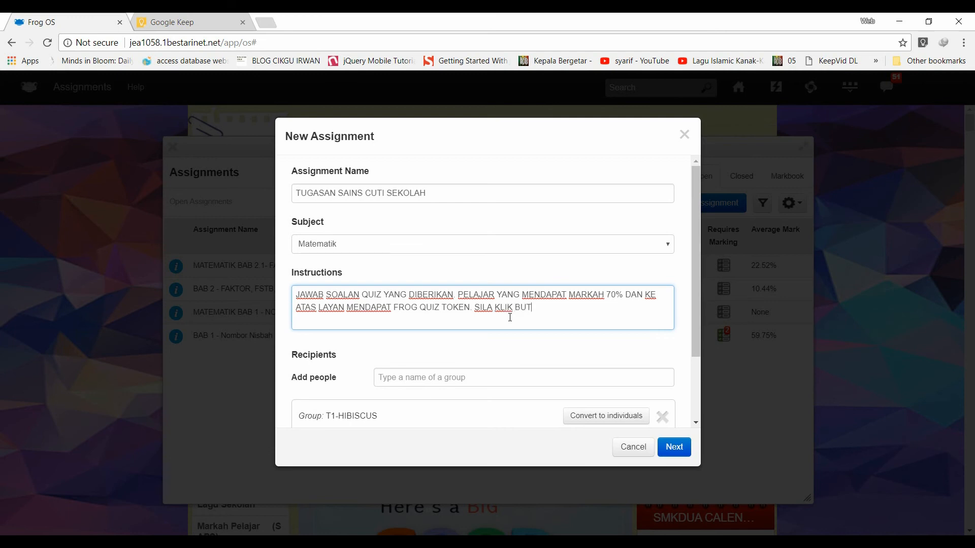
text(ASS)
text(IGNMENT SETEL)
text(AH SELESAI )
text(MENJAWAB  QUIZ YANG DIBERIKAN)
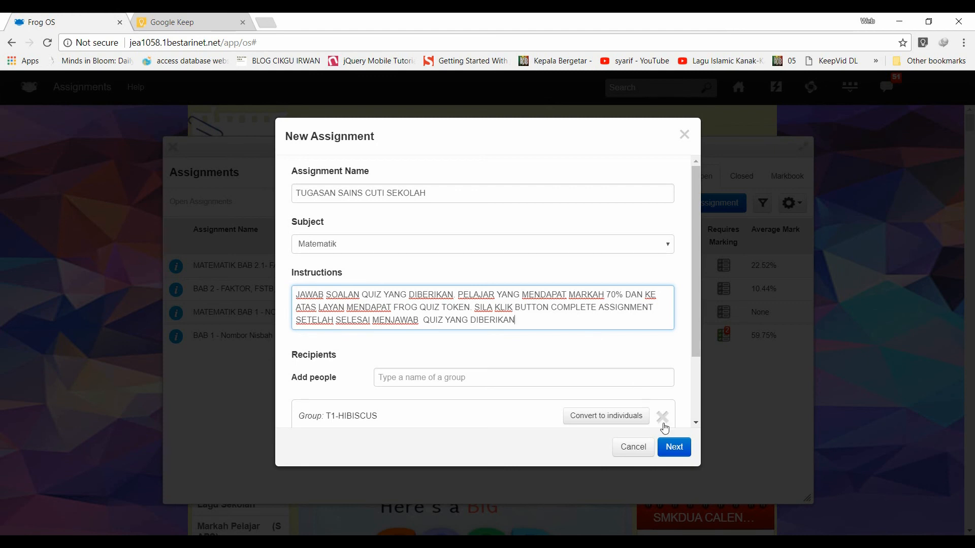
click(674, 447)
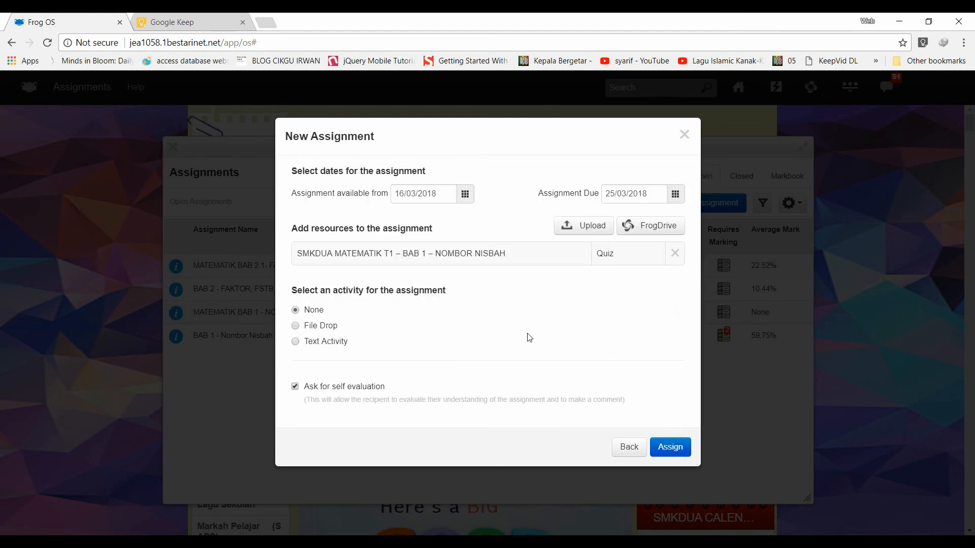
Step: Assign the finished assignment to its recipients and close the Assignments window
click(665, 447)
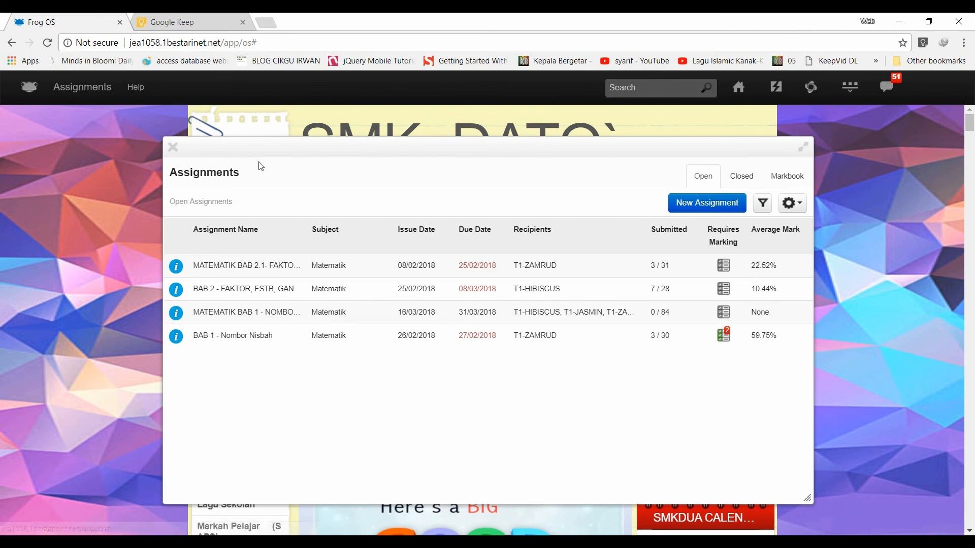
click(173, 148)
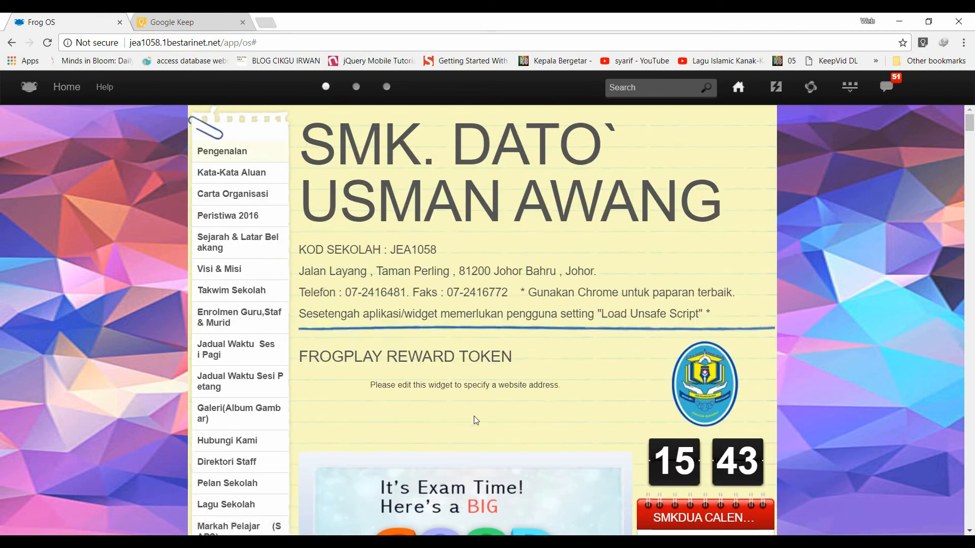